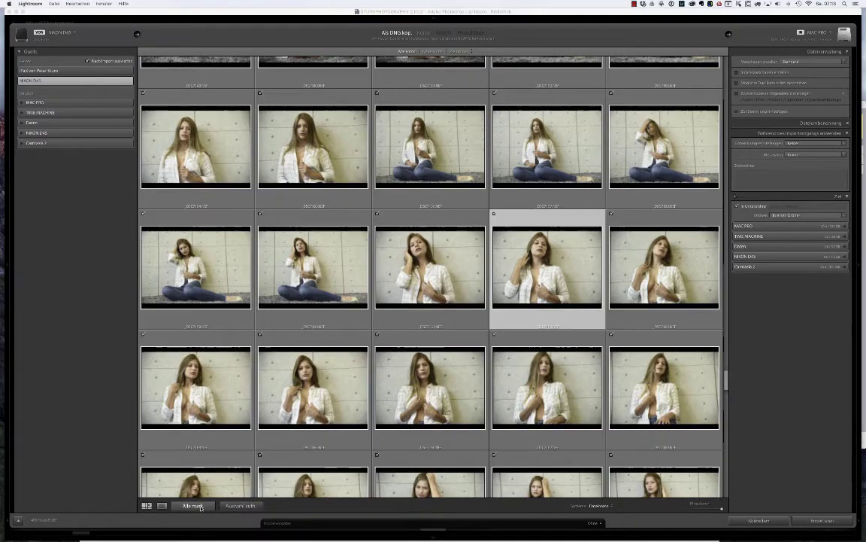
# - Uncheck all photos, re-check them all, and narrow the selection to one photo
pyautogui.click(243, 505)
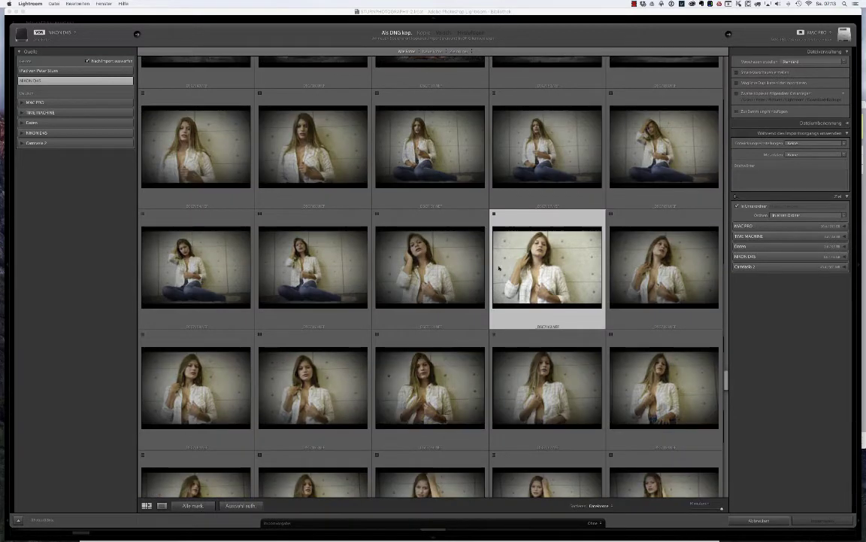
pyautogui.keyDown('super'); pyautogui.click(430, 147); pyautogui.keyUp('super')
pyautogui.keyDown('super'); pyautogui.click(286, 115); pyautogui.keyUp('super')
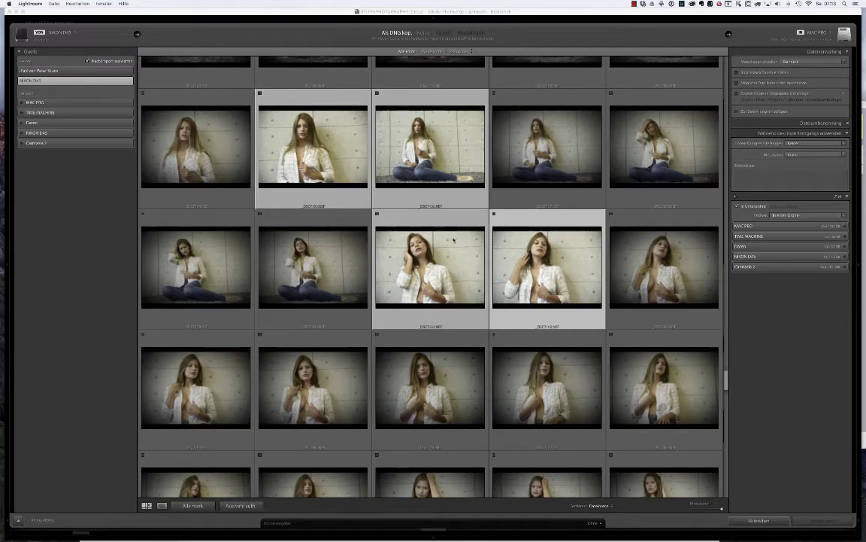
pyautogui.click(194, 506)
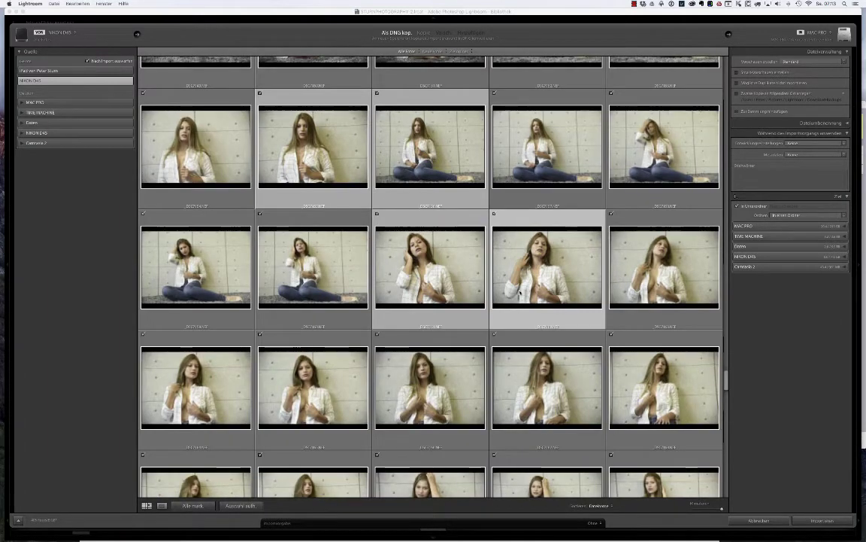
pyautogui.click(354, 246)
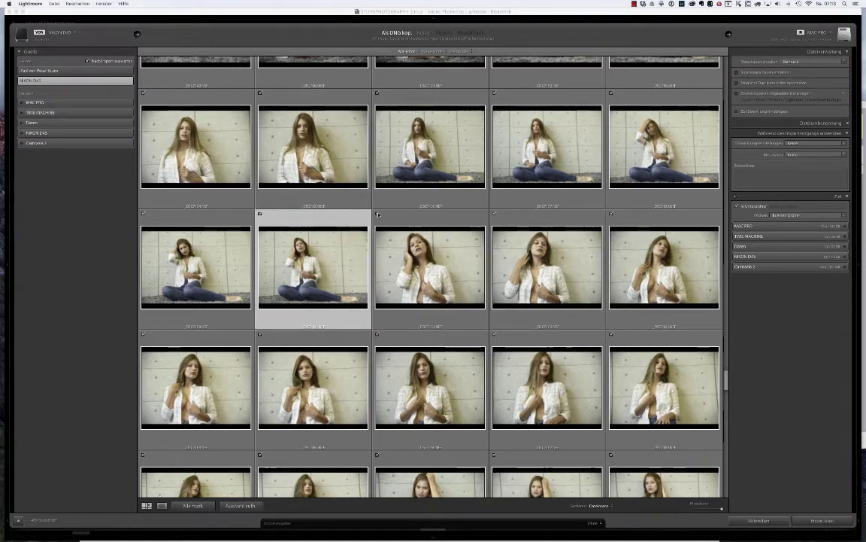
# - Exclude four photos in rows two and three from import, then resize the thumbnails
pyautogui.click(377, 213)
pyautogui.click(494, 214)
pyautogui.click(494, 334)
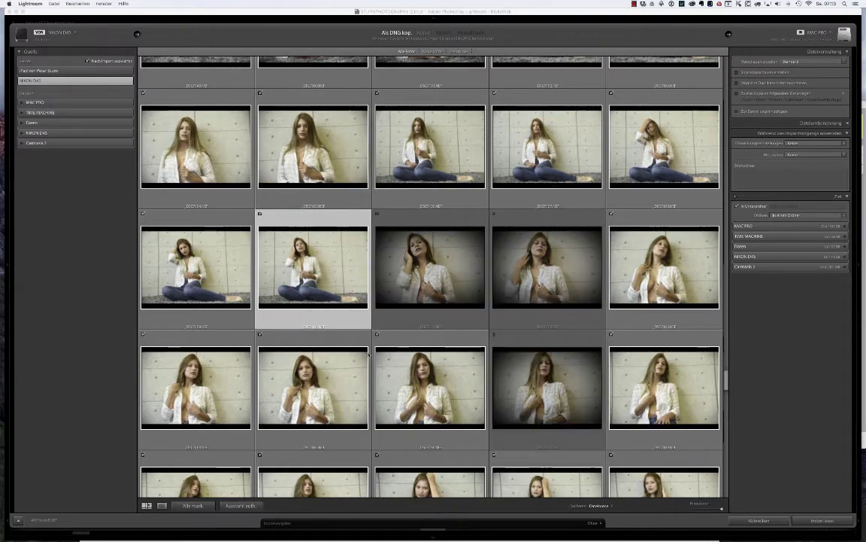
pyautogui.click(259, 334)
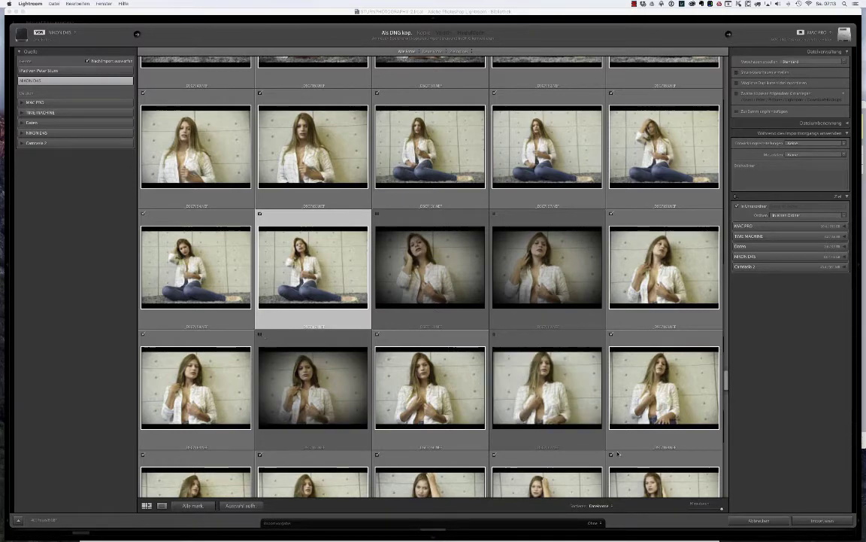
pyautogui.moveTo(722, 508); pyautogui.dragTo(724, 510)
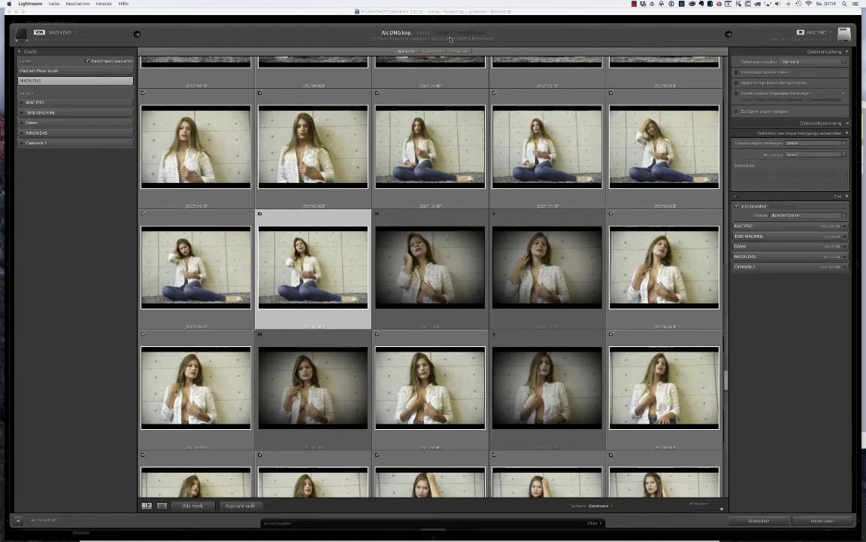
# - Toggle the import method between Copy and Copy as DNG, trying each mode
pyautogui.click(423, 33)
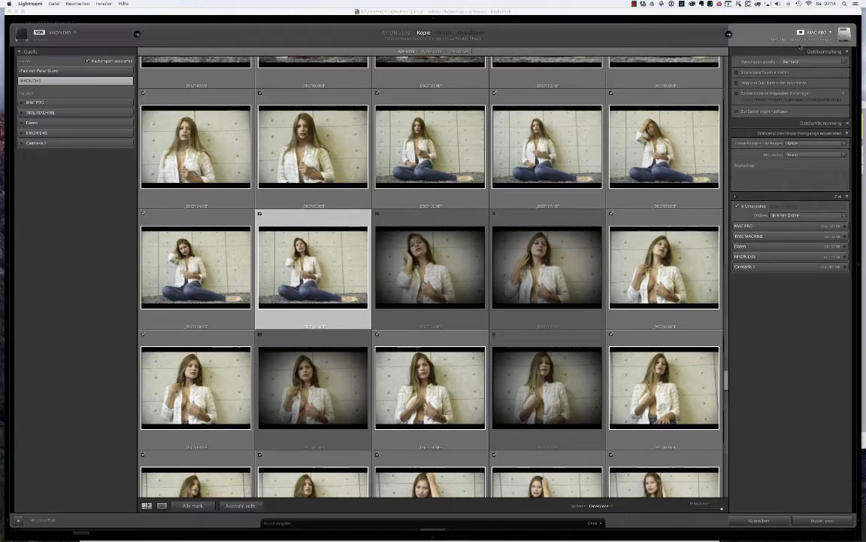
pyautogui.click(399, 33)
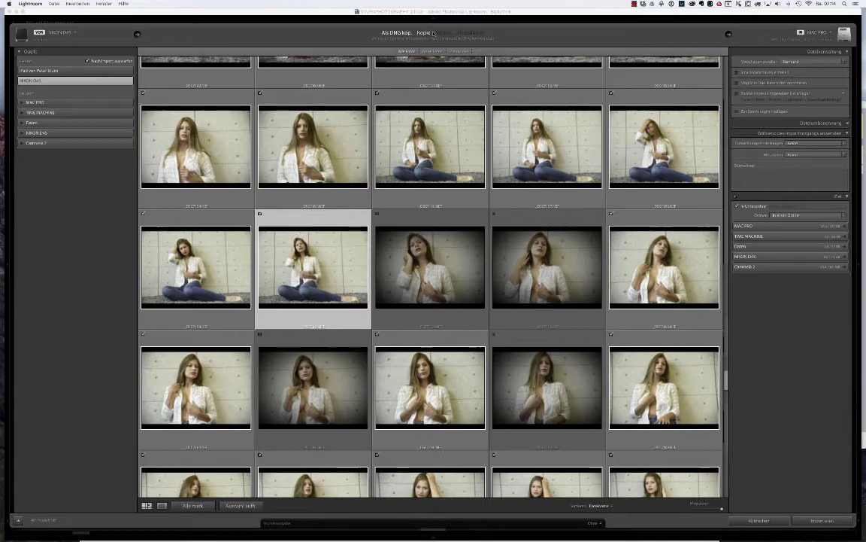
pyautogui.click(423, 33)
pyautogui.moveTo(424, 33)
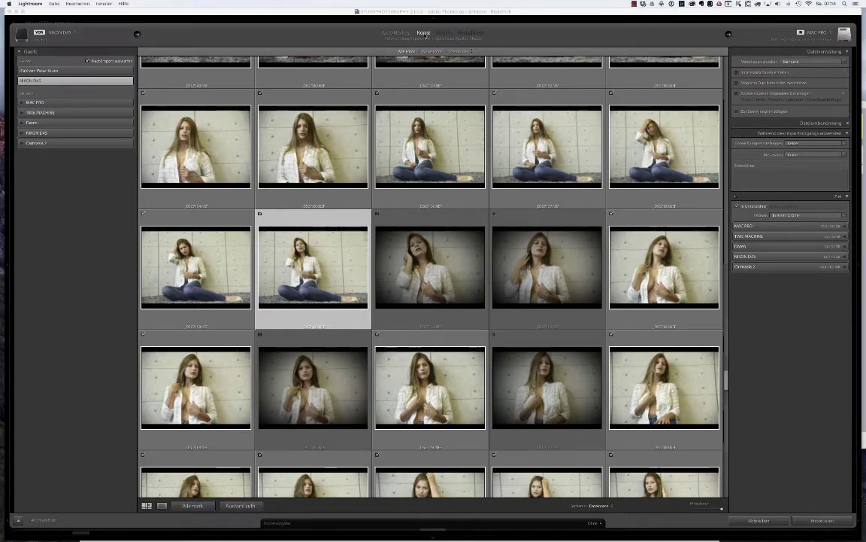
pyautogui.click(400, 33)
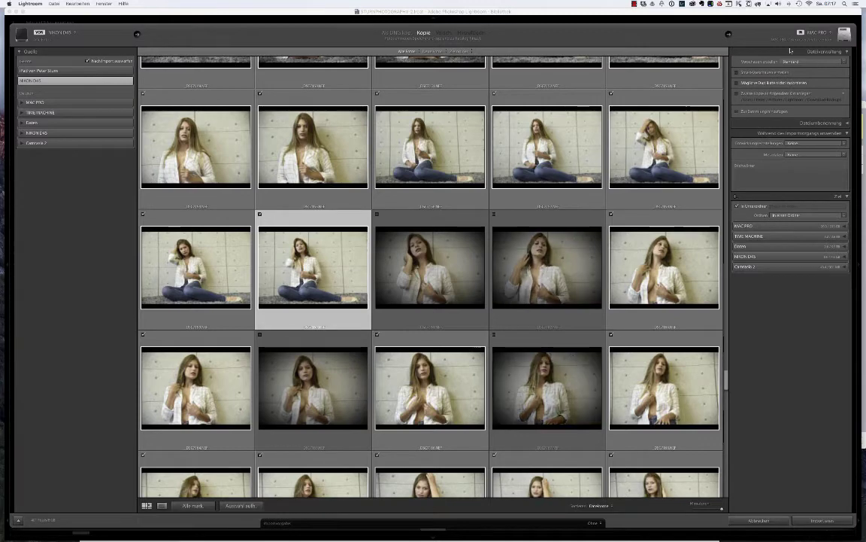
pyautogui.click(819, 37)
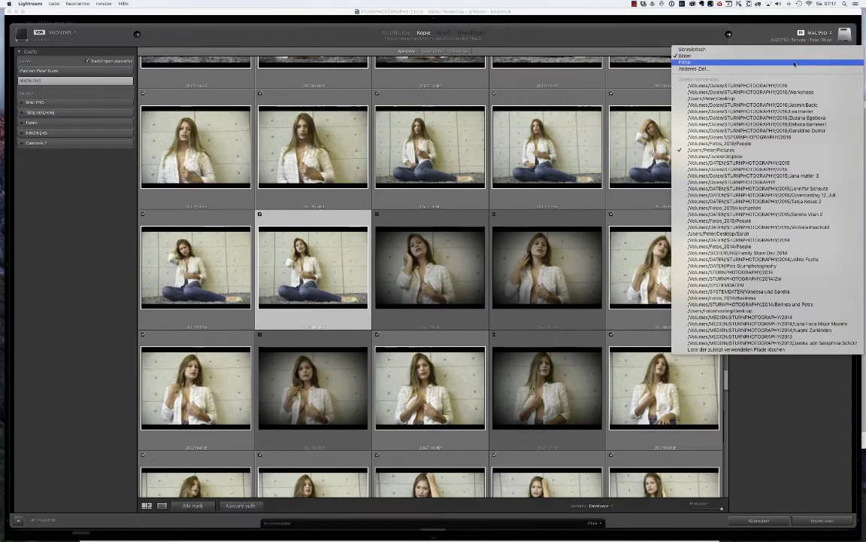
pyautogui.click(816, 38)
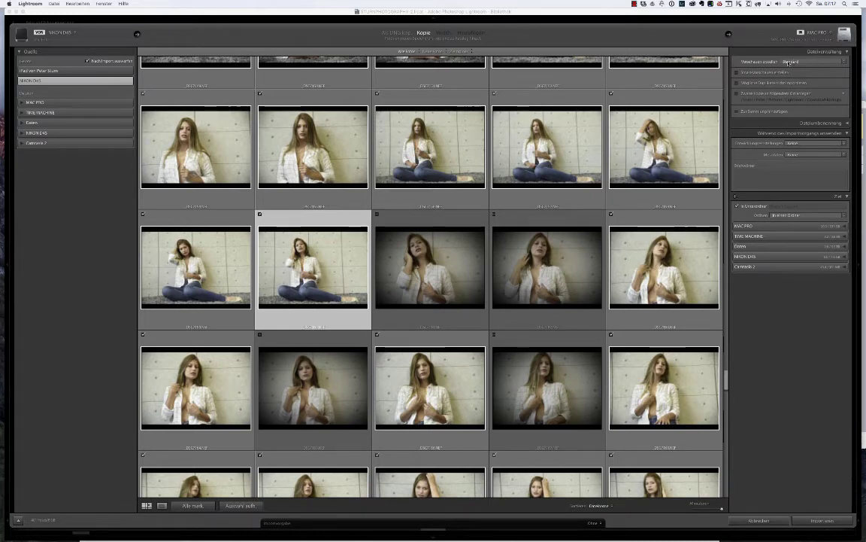
pyautogui.click(788, 62)
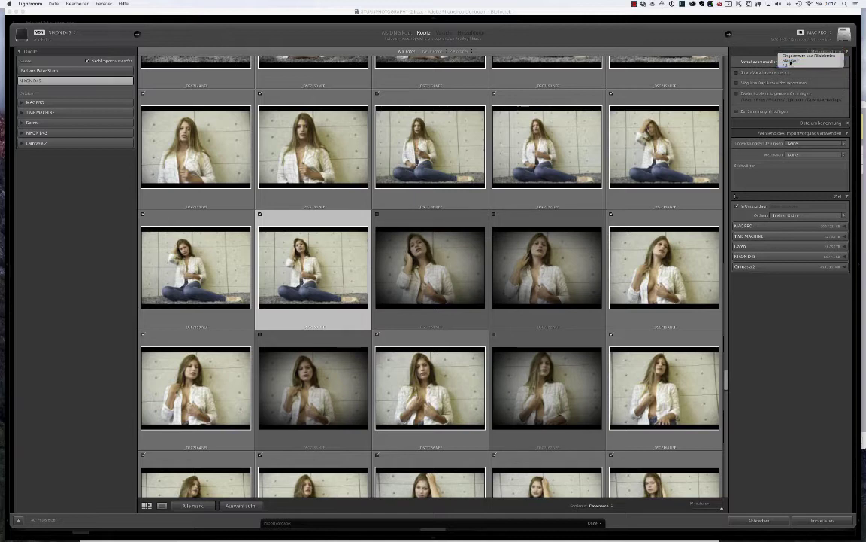
pyautogui.click(791, 62)
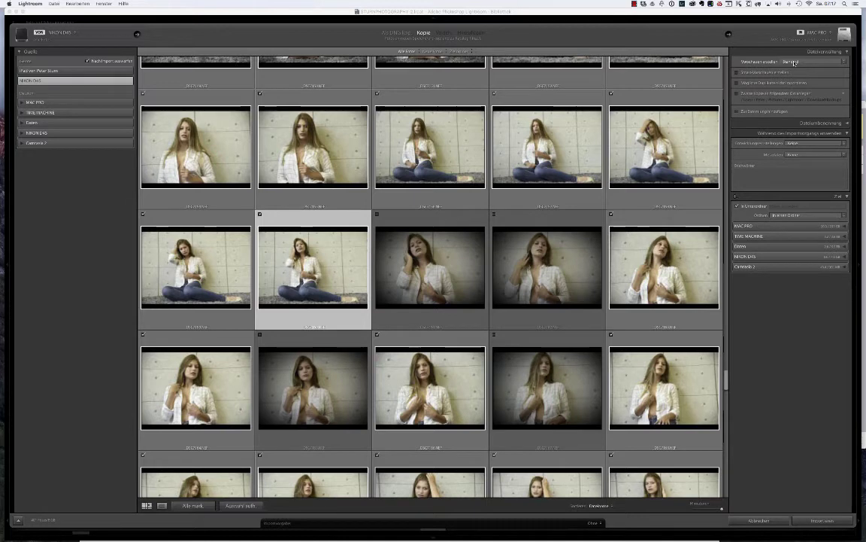
pyautogui.click(794, 62)
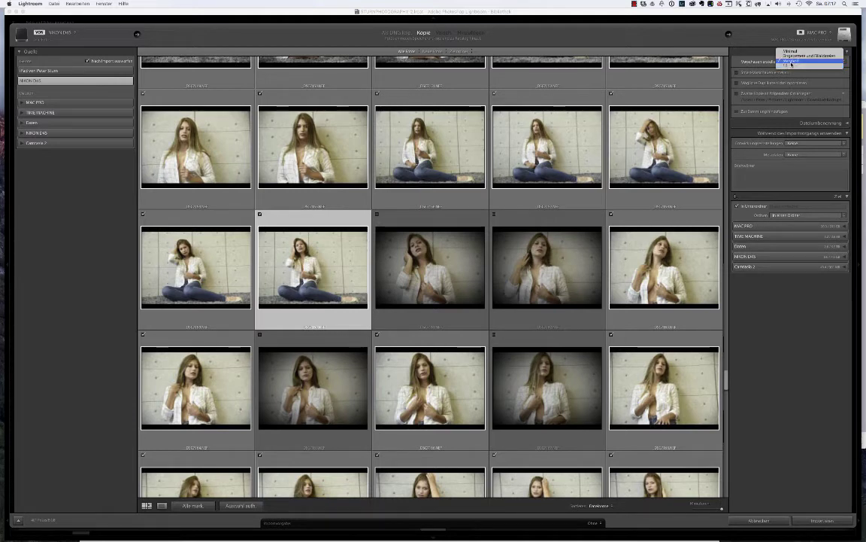
pyautogui.click(791, 64)
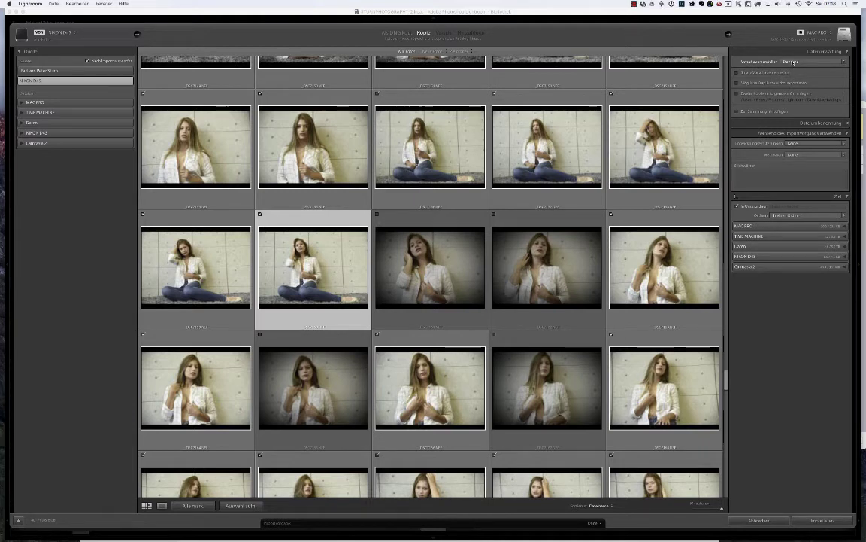
pyautogui.click(792, 64)
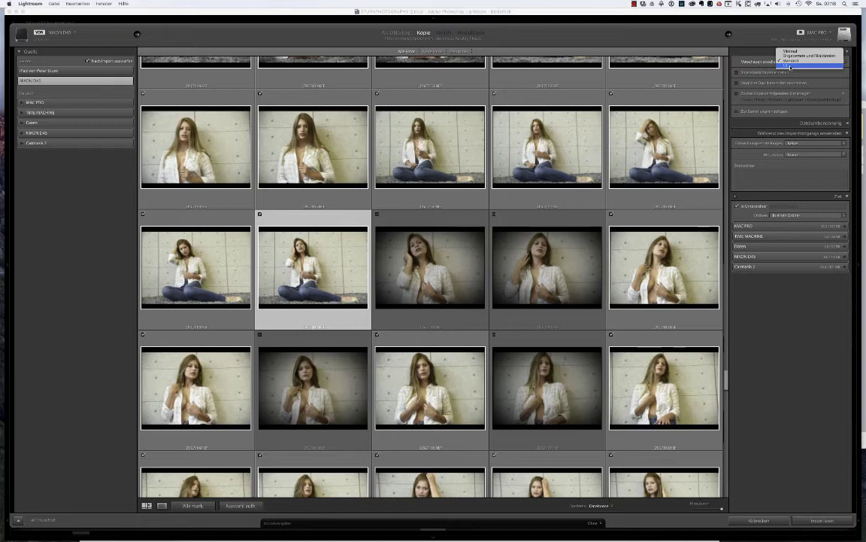
pyautogui.click(790, 60)
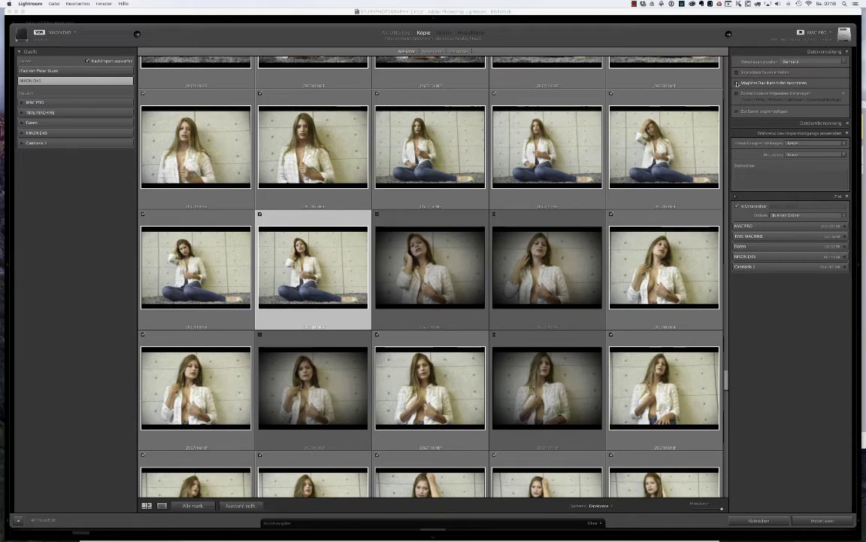
pyautogui.click(737, 84)
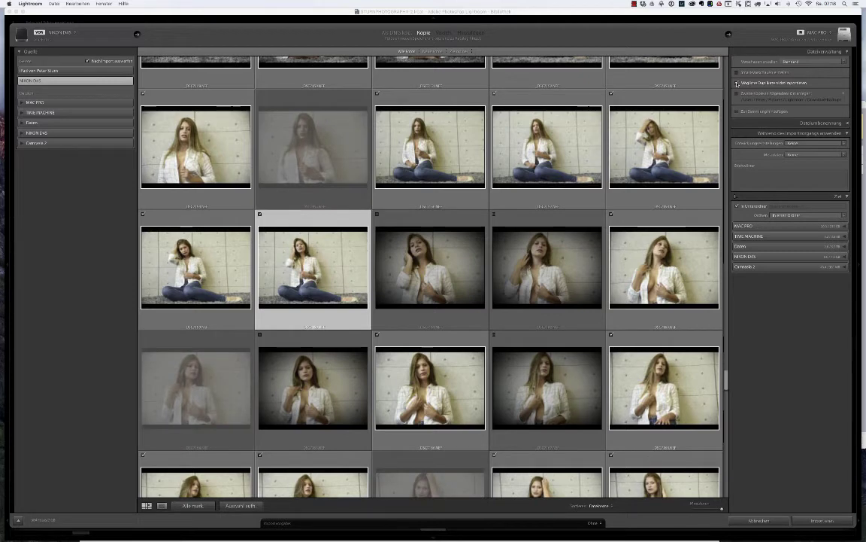
pyautogui.click(737, 83)
pyautogui.click(737, 83)
pyautogui.click(738, 84)
pyautogui.click(737, 83)
pyautogui.click(737, 84)
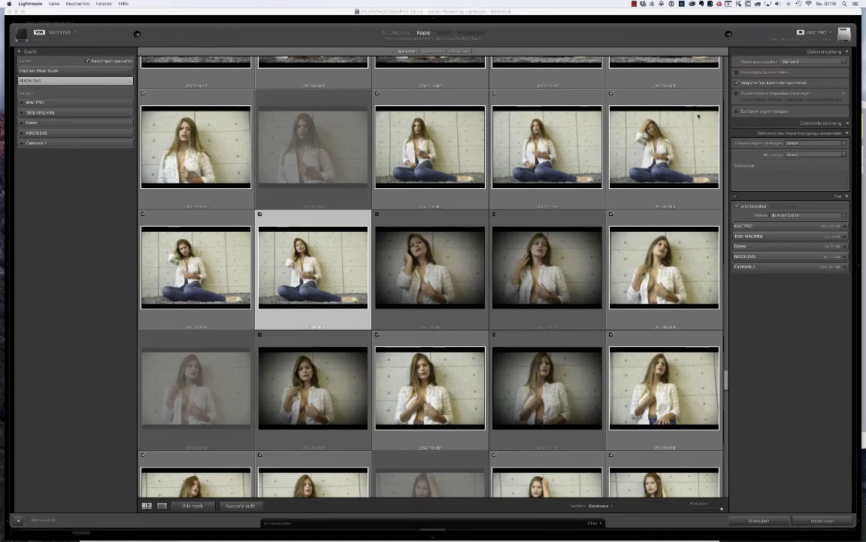
pyautogui.click(737, 84)
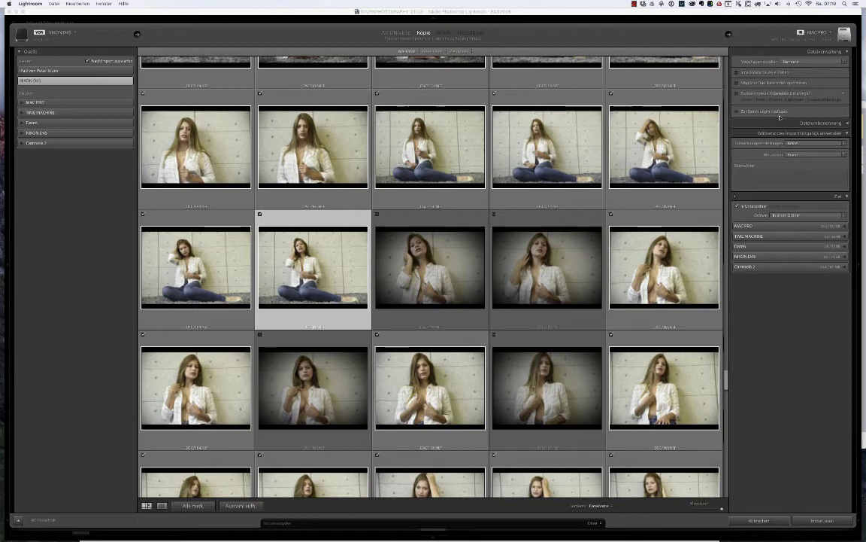
# - Turn on file renaming during import and apply a develop preset
pyautogui.click(848, 124)
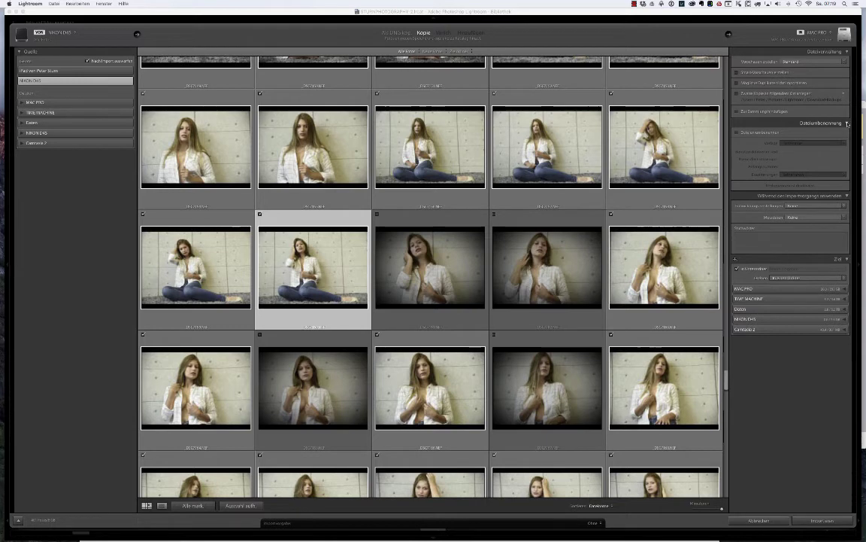
pyautogui.click(738, 133)
pyautogui.click(820, 122)
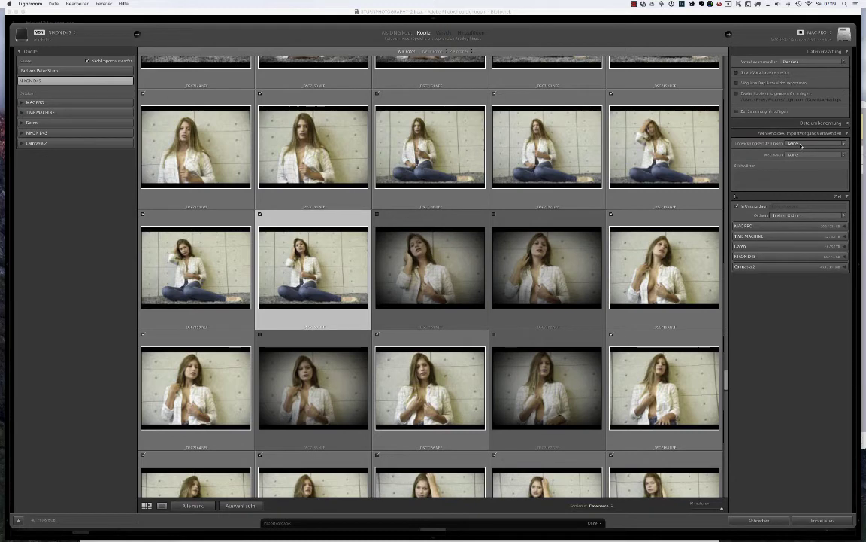
pyautogui.click(802, 143)
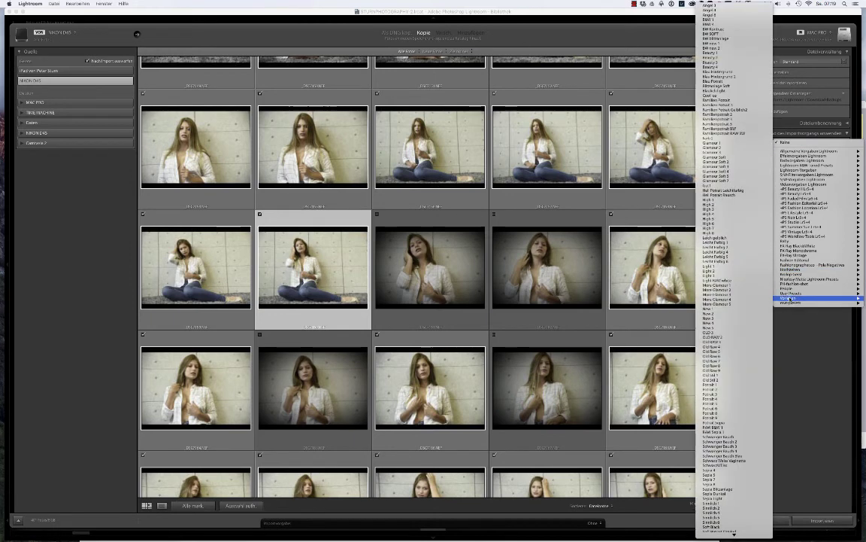
pyautogui.moveTo(816, 288)
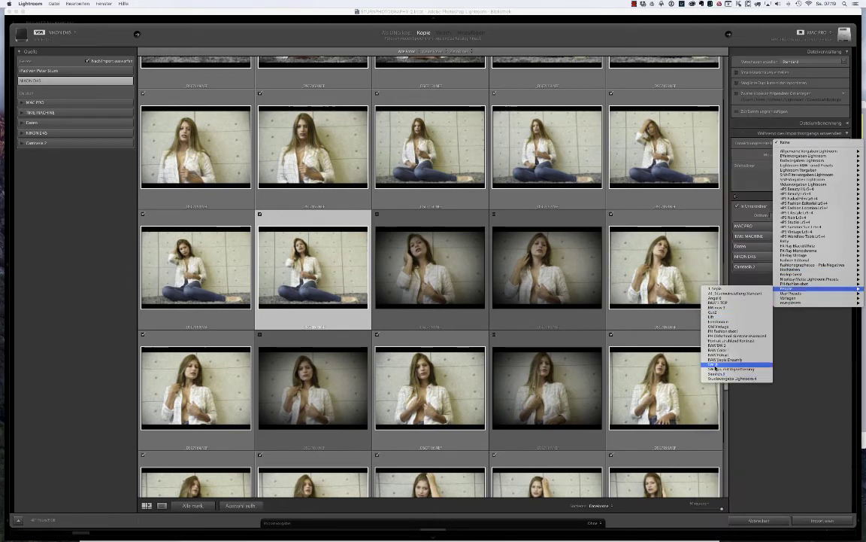
pyautogui.click(716, 366)
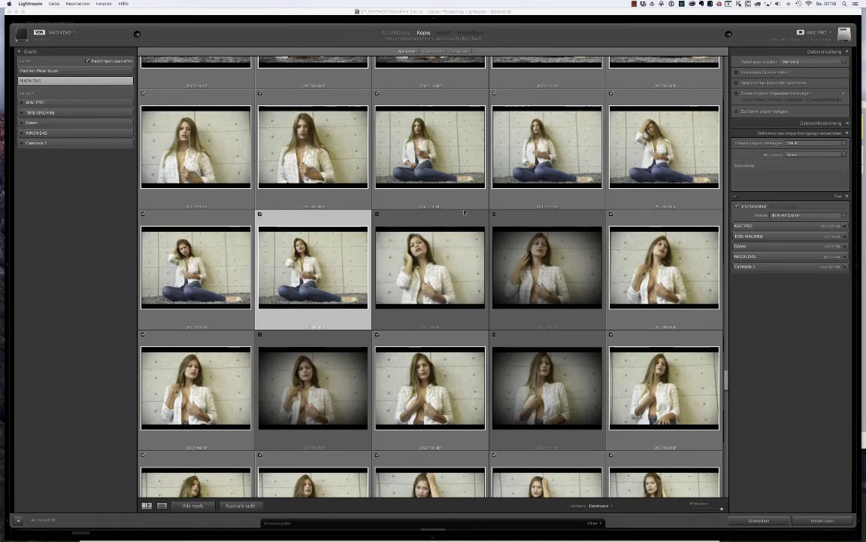
# - Leave the metadata preset and keywords empty, then collapse the apply-during-import panel
pyautogui.click(772, 155)
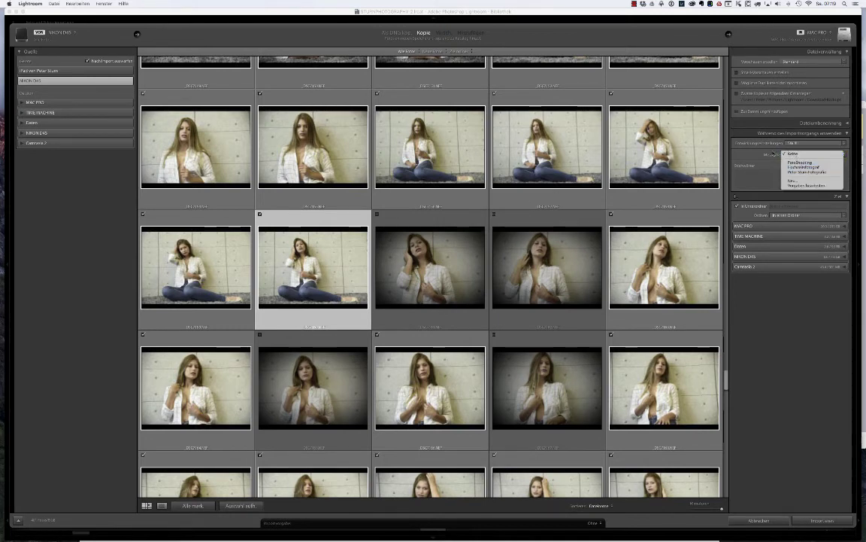
pyautogui.click(769, 172)
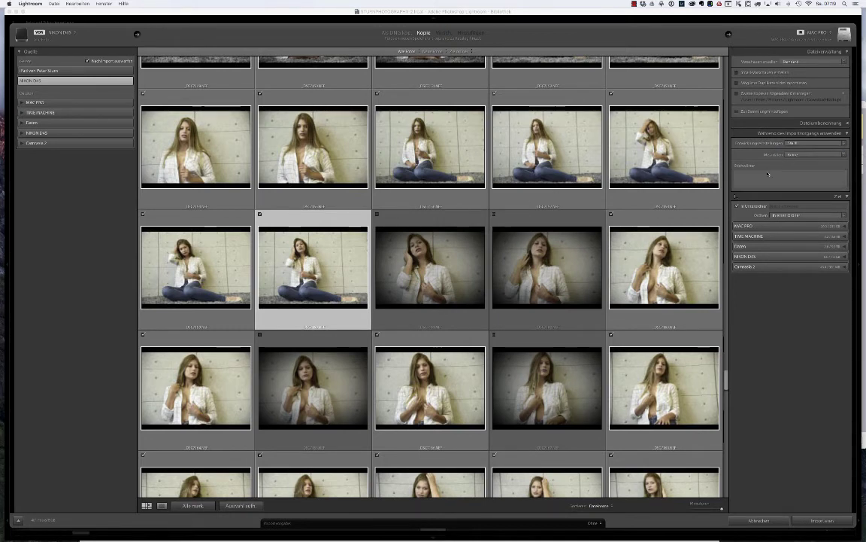
pyautogui.click(766, 174)
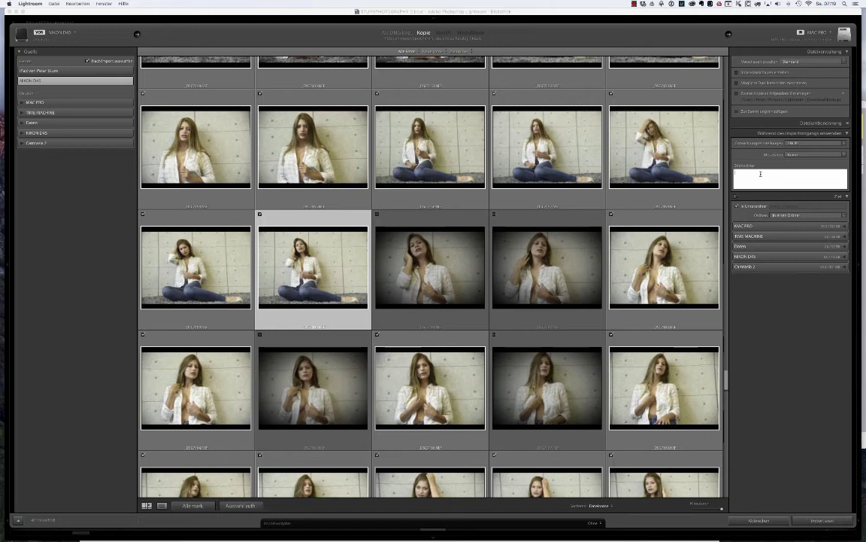
pyautogui.press('Return')
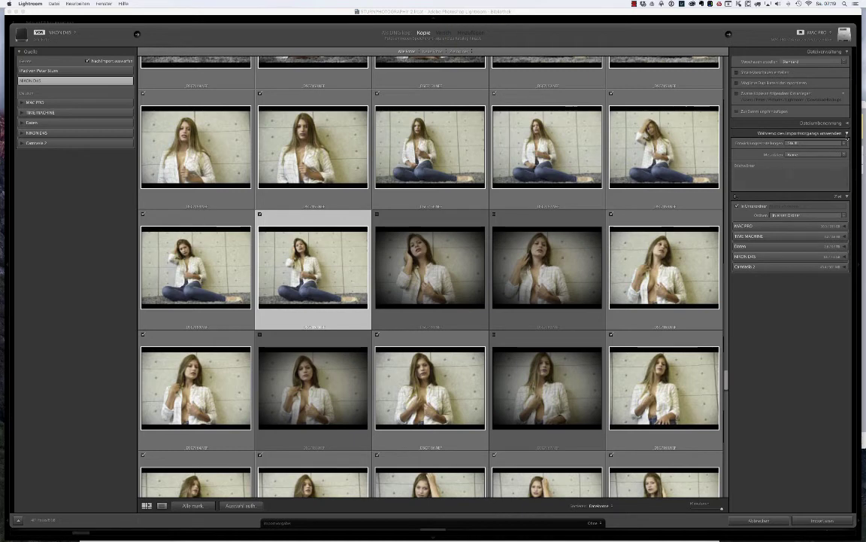
pyautogui.click(848, 133)
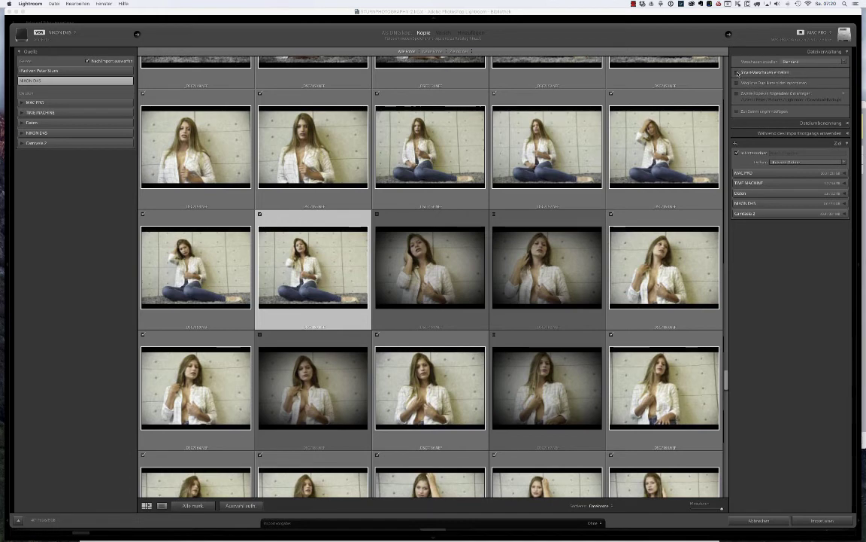
# - Check 'Mögliche Duplikate nicht importieren' and 'Zweite Kopie anlegen', and set previews to Minimal
pyautogui.click(737, 83)
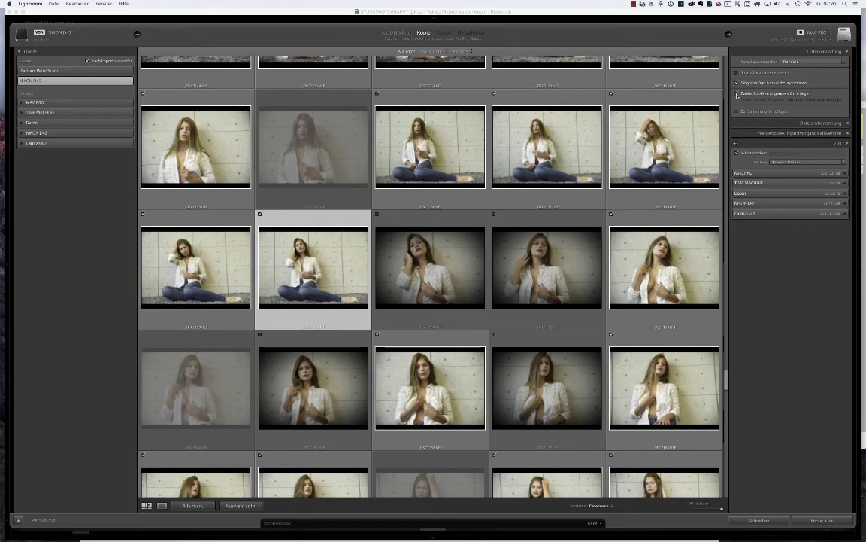
pyautogui.click(737, 94)
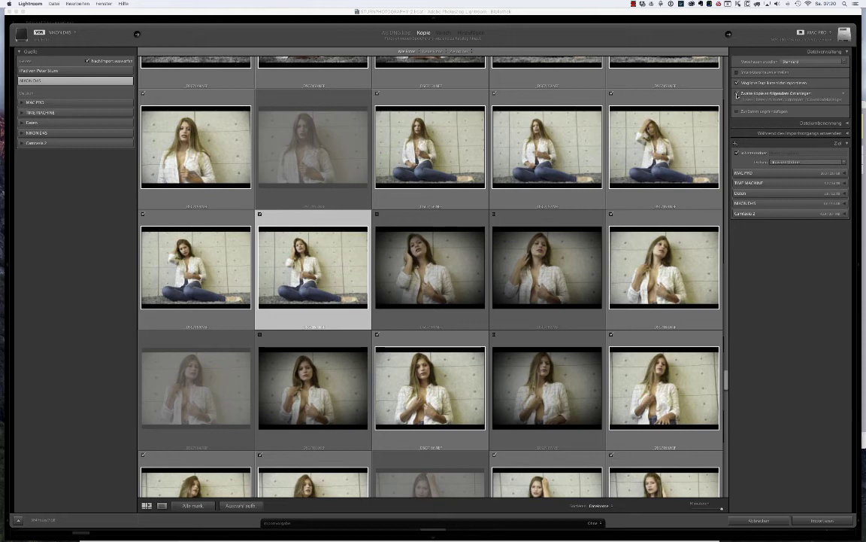
pyautogui.click(791, 62)
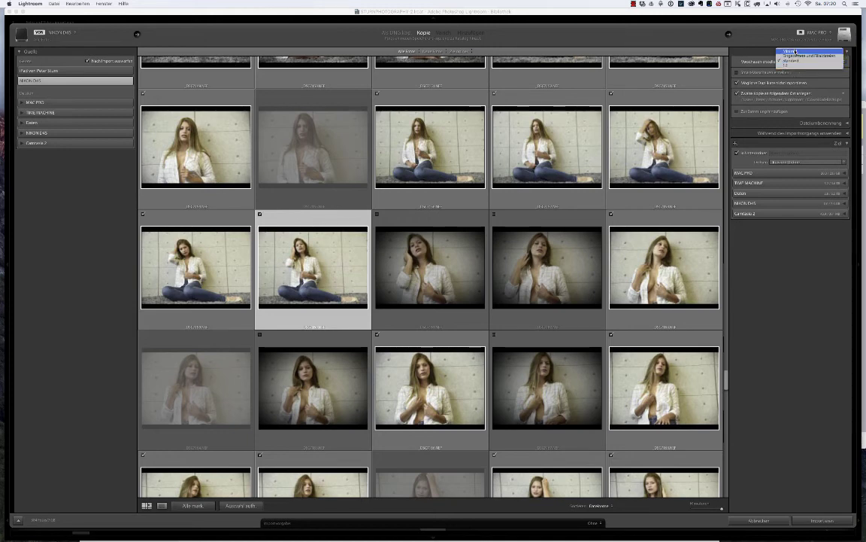
pyautogui.click(796, 51)
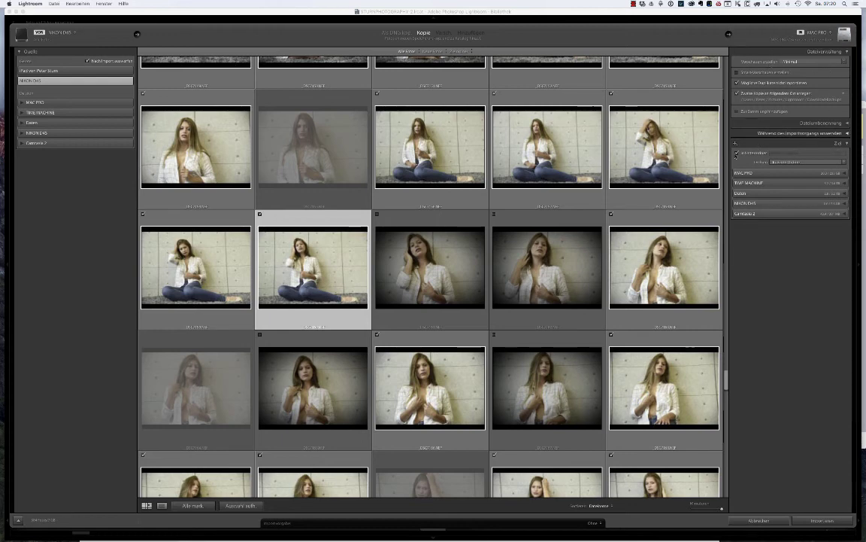
pyautogui.click(594, 523)
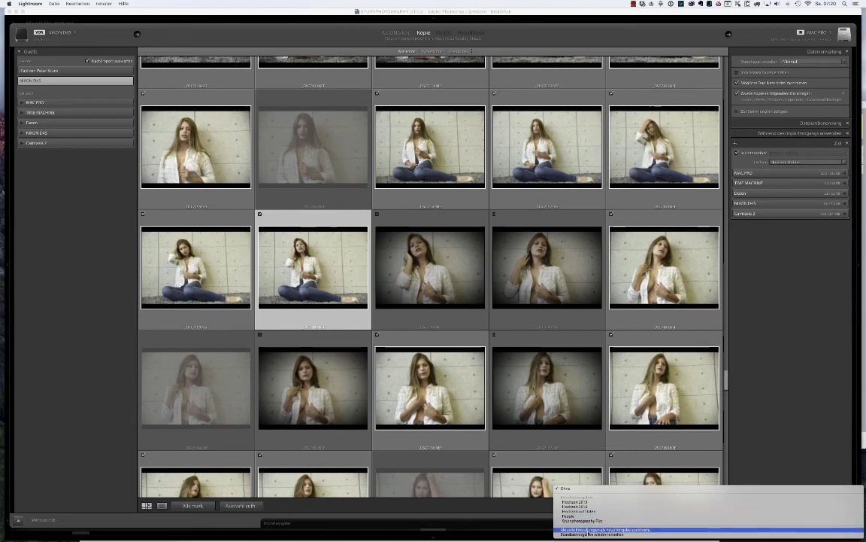
# - Save the current import settings as a new import preset named 'Test'
pyautogui.click(598, 531)
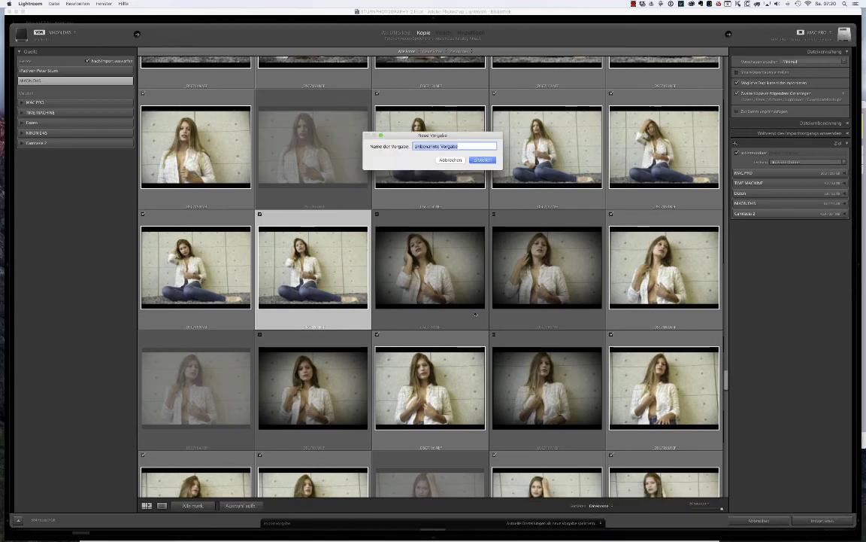
pyautogui.write('Test')
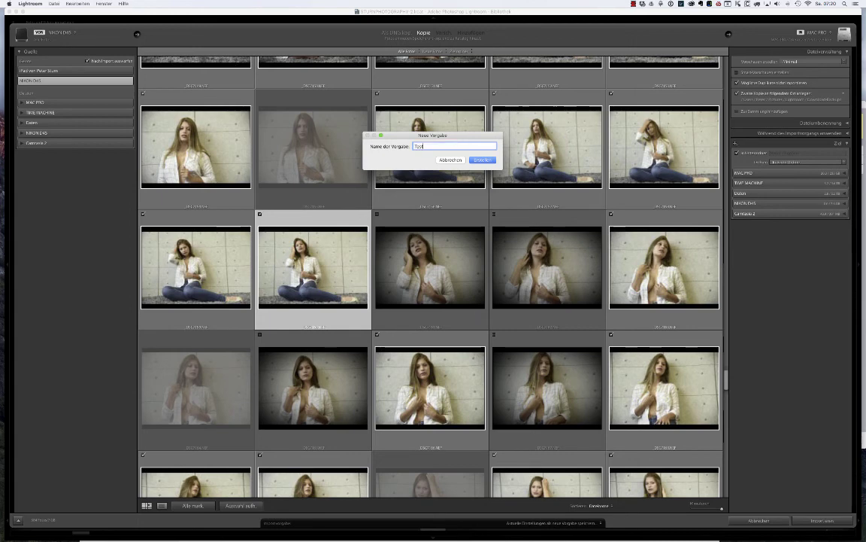
pyautogui.press('Return')
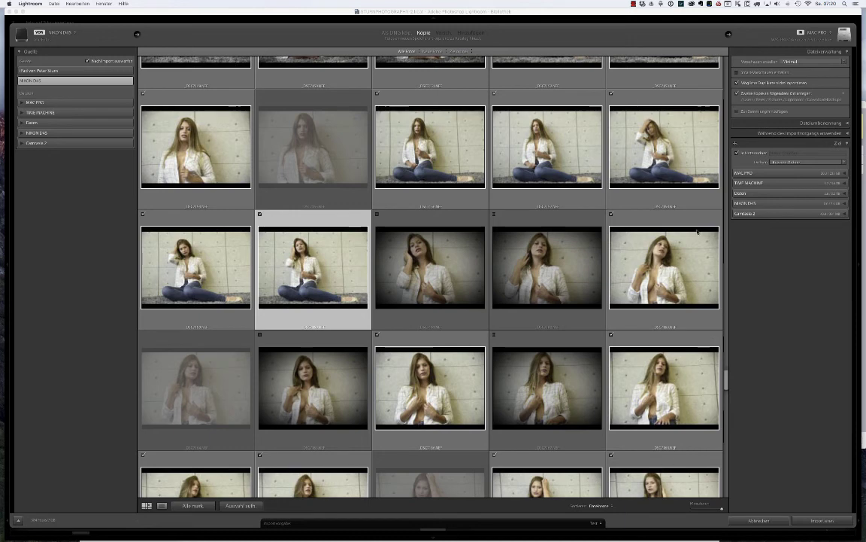
pyautogui.click(595, 522)
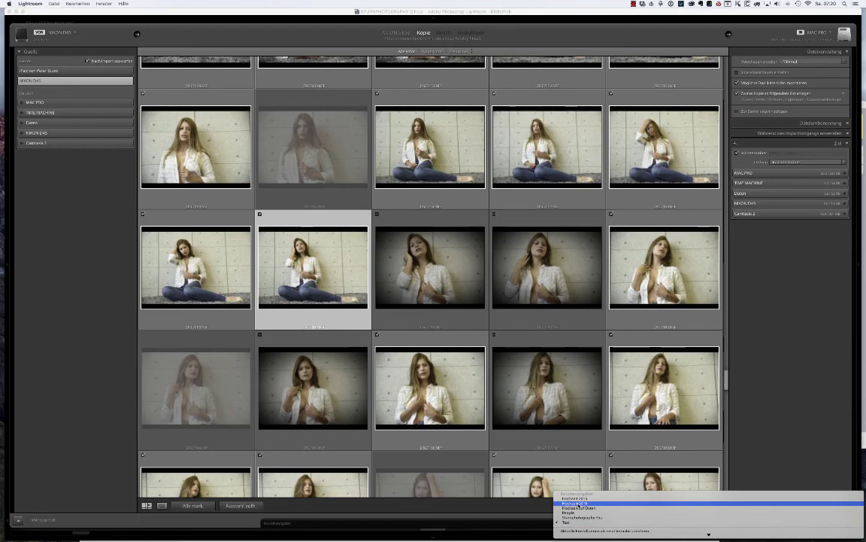
# - Apply the Hochzeit 2016 preset, dismiss the warning, and clear the destination subfolder name
pyautogui.click(577, 503)
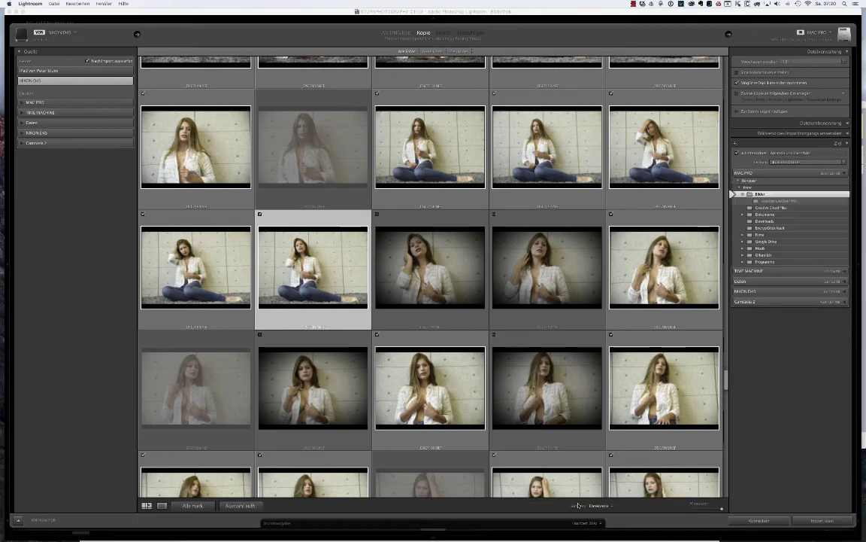
pyautogui.press('Return')
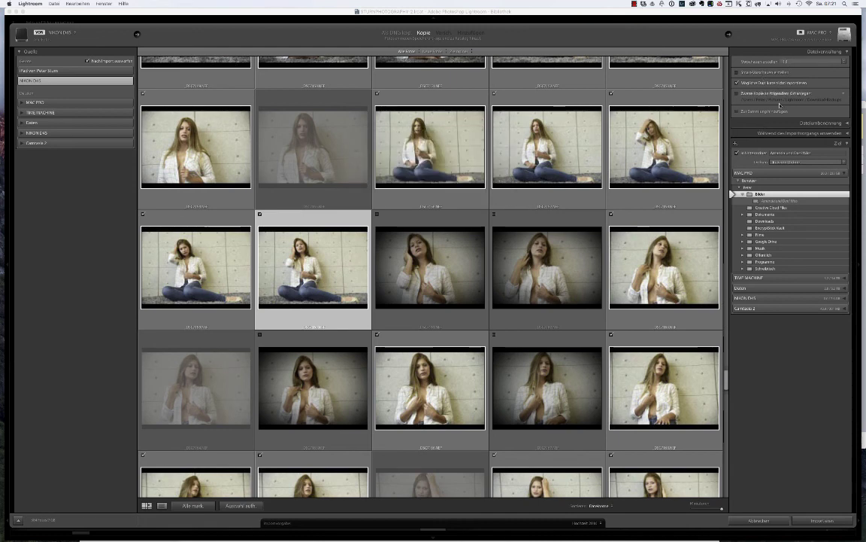
pyautogui.click(799, 153)
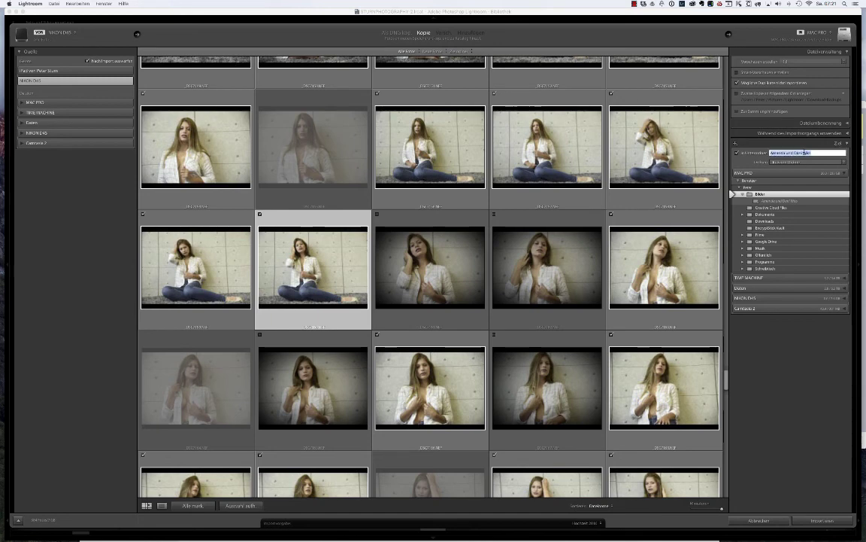
pyautogui.press('BackSpace')
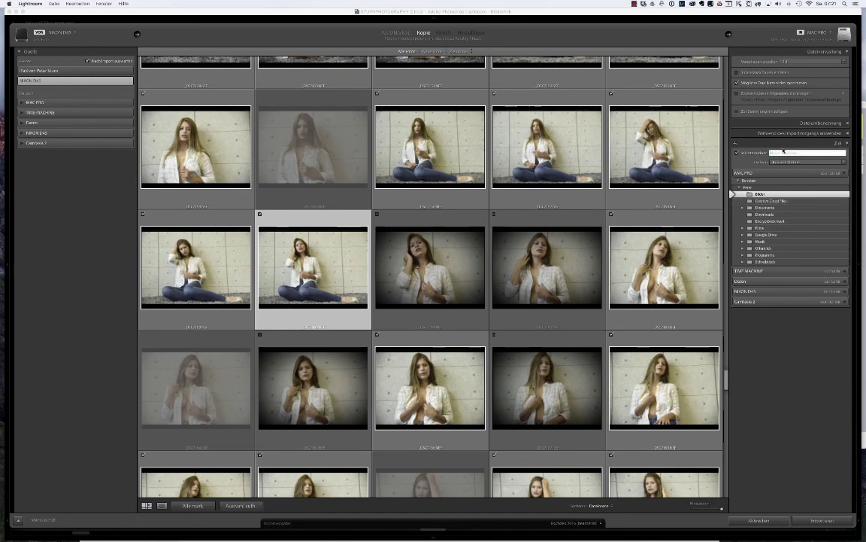
# - Apply the People import preset and dismiss the destination-unavailable warning
pyautogui.click(587, 522)
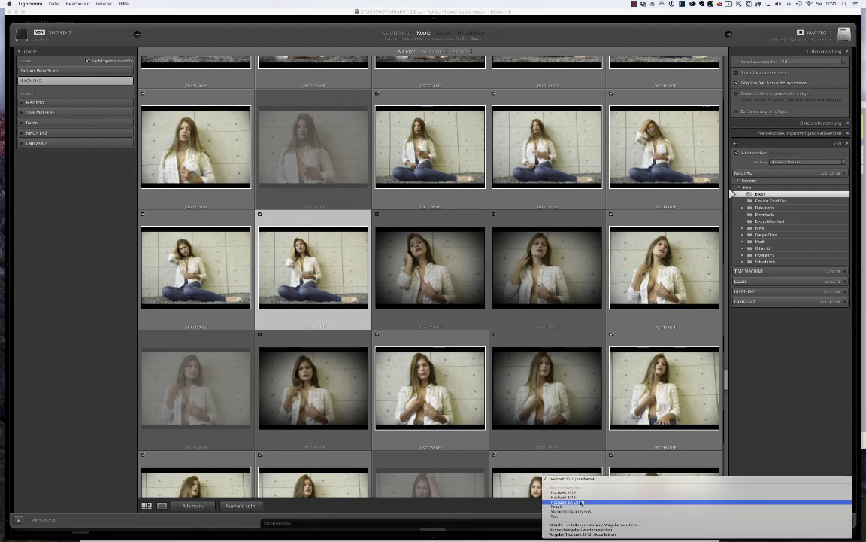
pyautogui.click(575, 507)
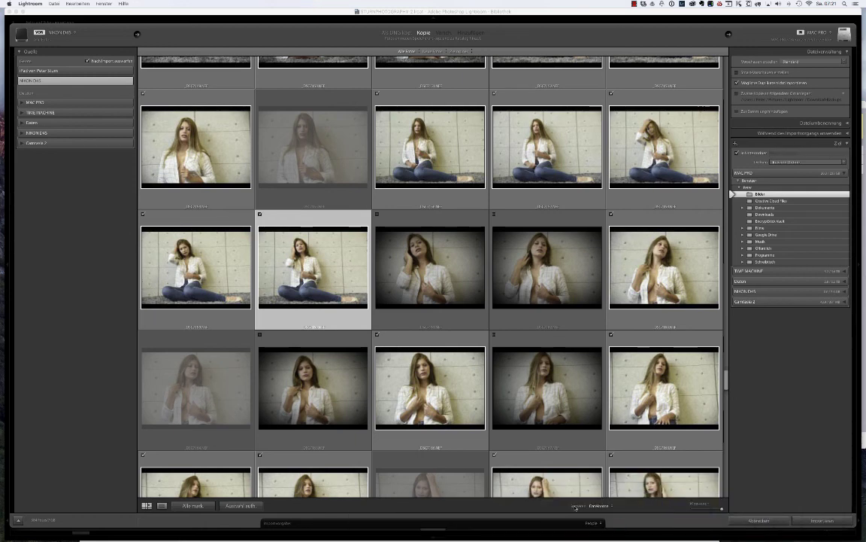
pyautogui.click(486, 169)
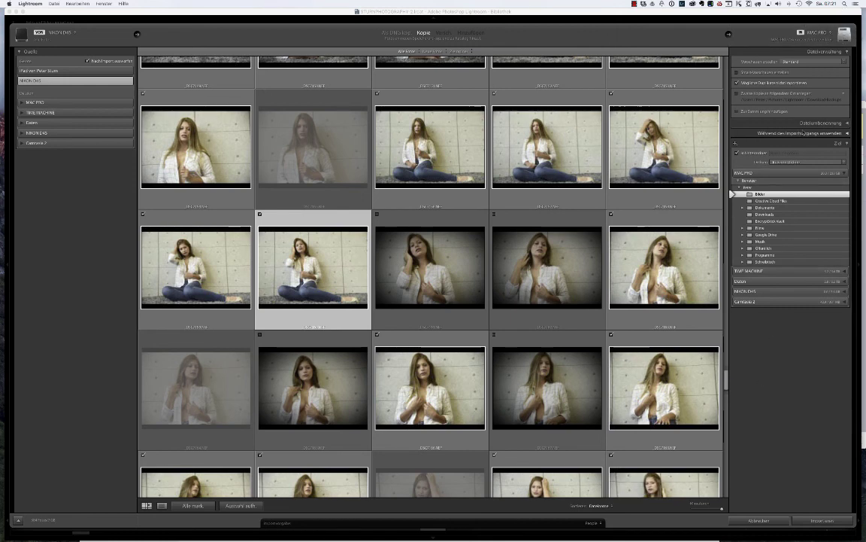
# - Expand the apply-during-import settings, leaving Entwicklungseinstellungen at Keine
pyautogui.click(848, 122)
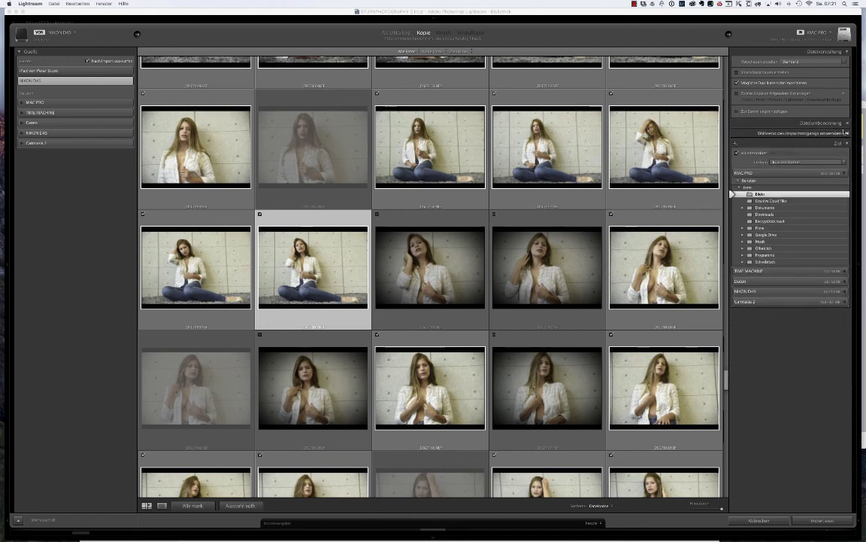
pyautogui.click(848, 124)
pyautogui.click(848, 133)
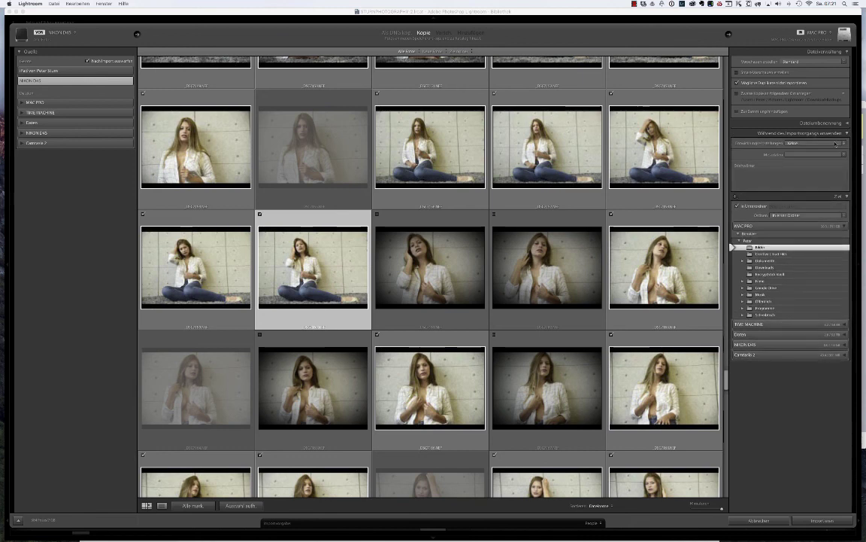
pyautogui.click(834, 143)
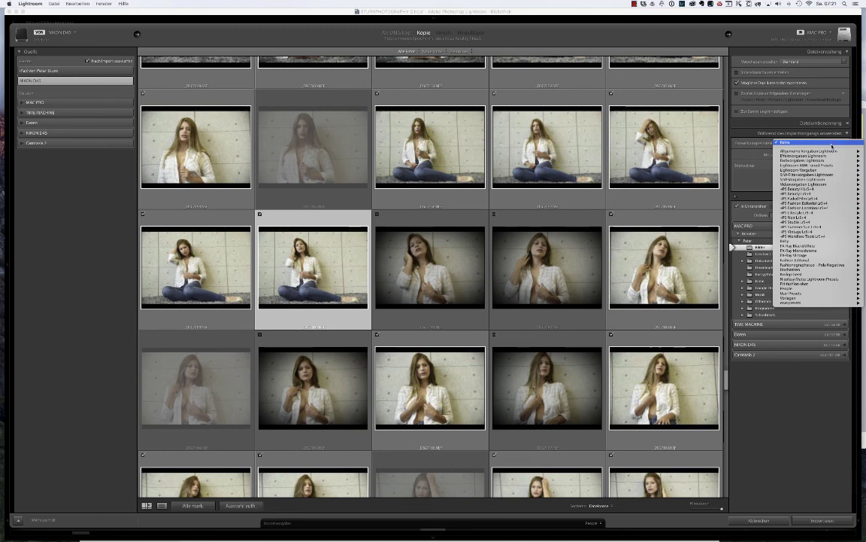
pyautogui.click(750, 132)
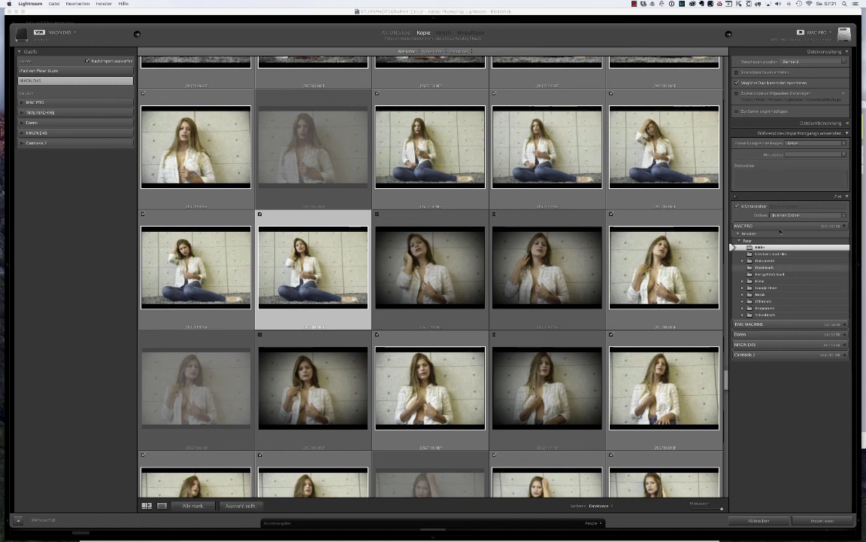
# - Apply another saved import preset and collapse the 2016 destination folder
pyautogui.click(594, 522)
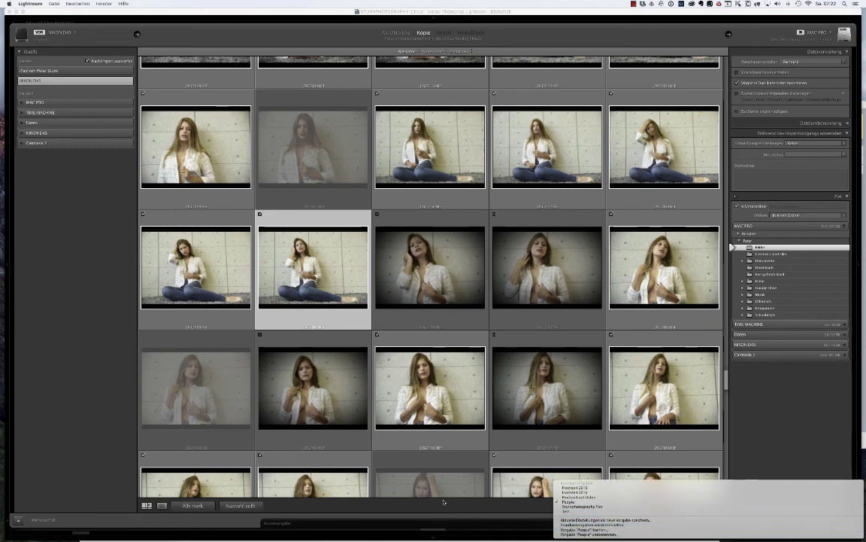
pyautogui.press('Escape')
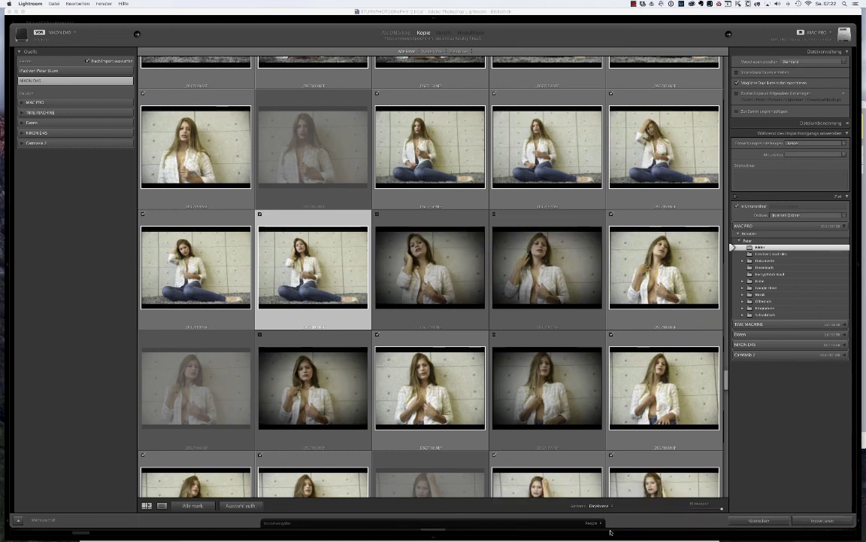
pyautogui.click(594, 522)
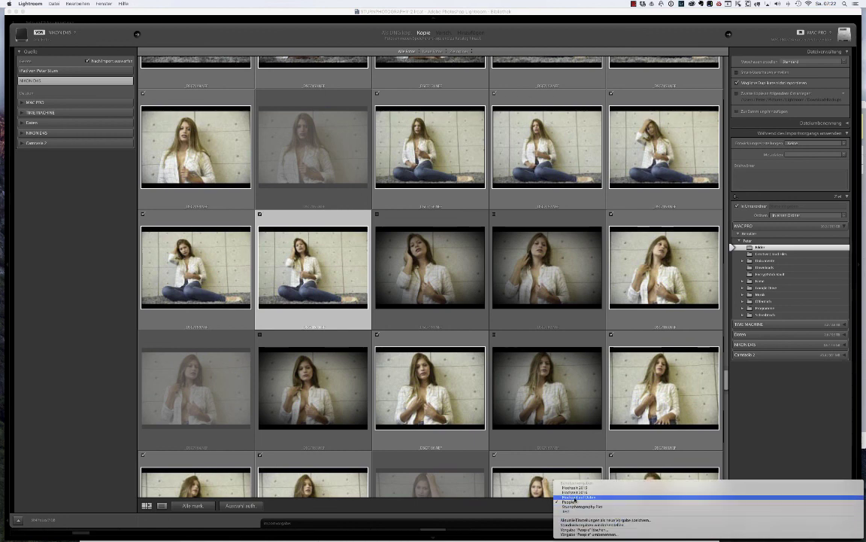
pyautogui.click(577, 512)
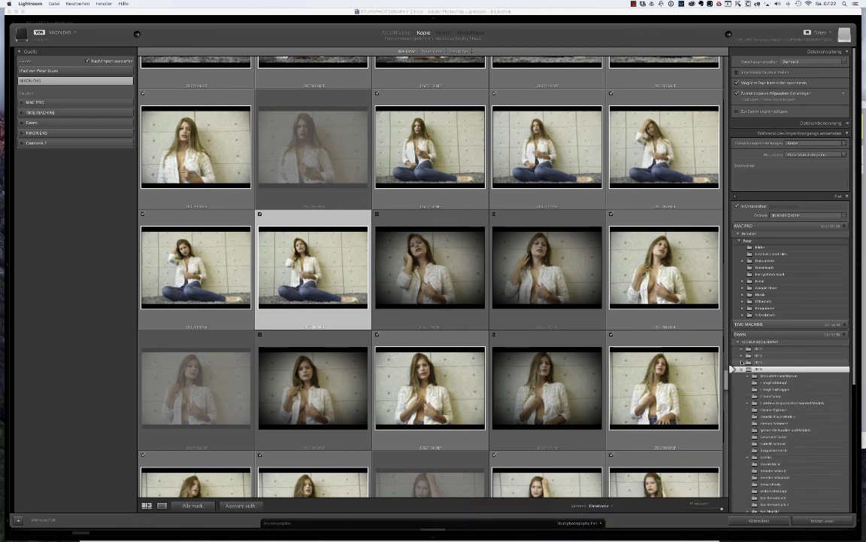
pyautogui.click(742, 369)
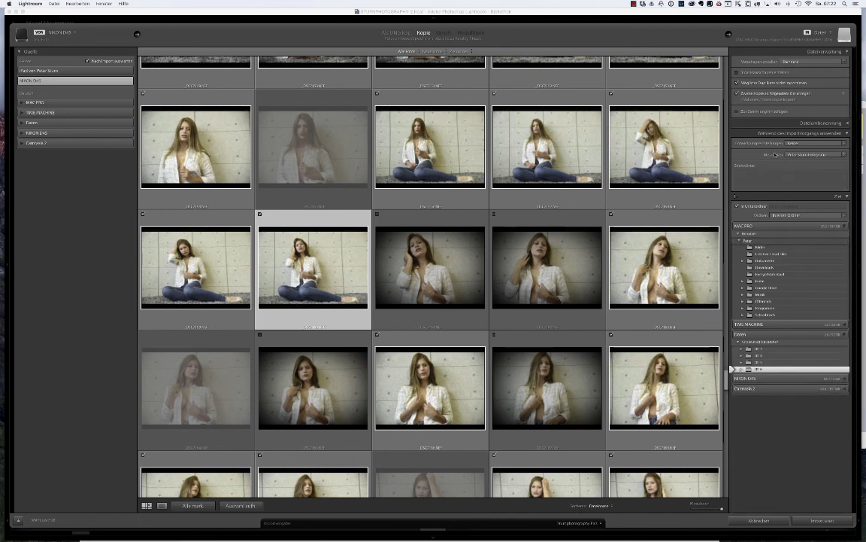